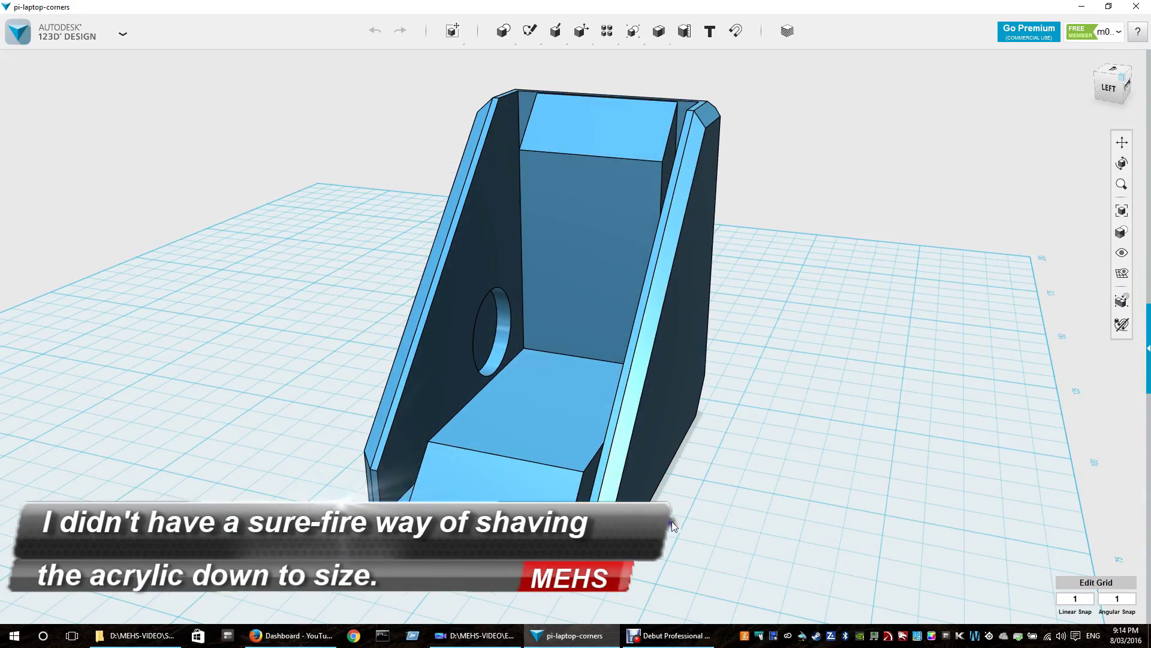
Orbit the corner bracket to view its solid outer side from the right.
{"action": "left_click_drag", "start_coordinate": [672, 521], "coordinate": [697, 532]}
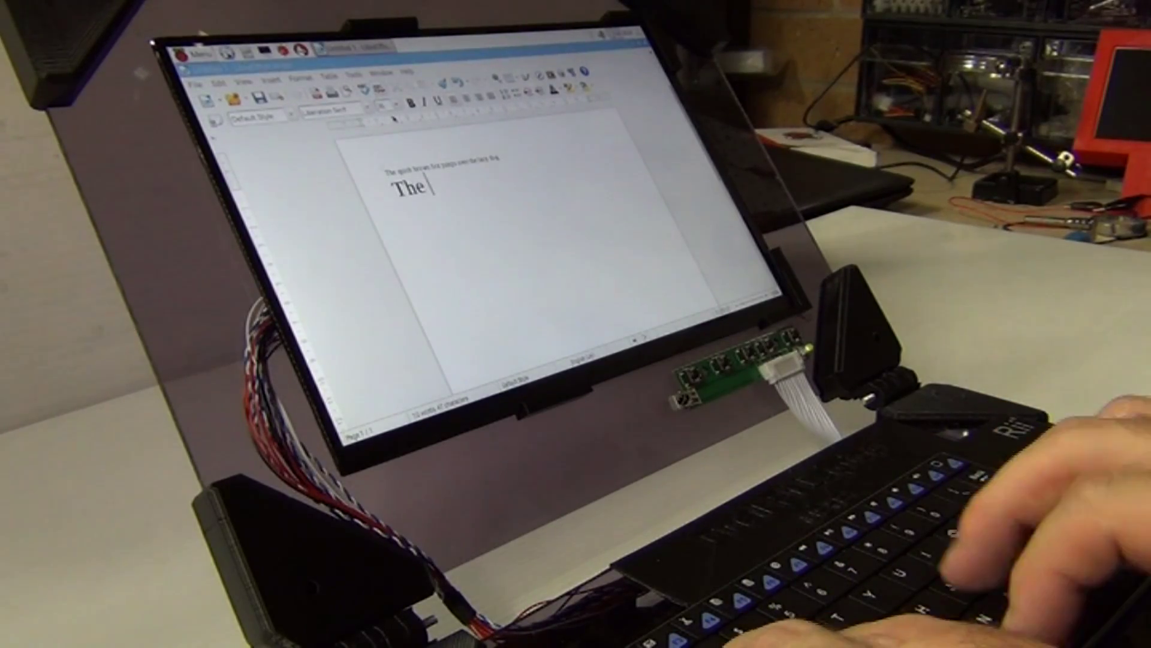
{"action": "type", "text": "quick br"}
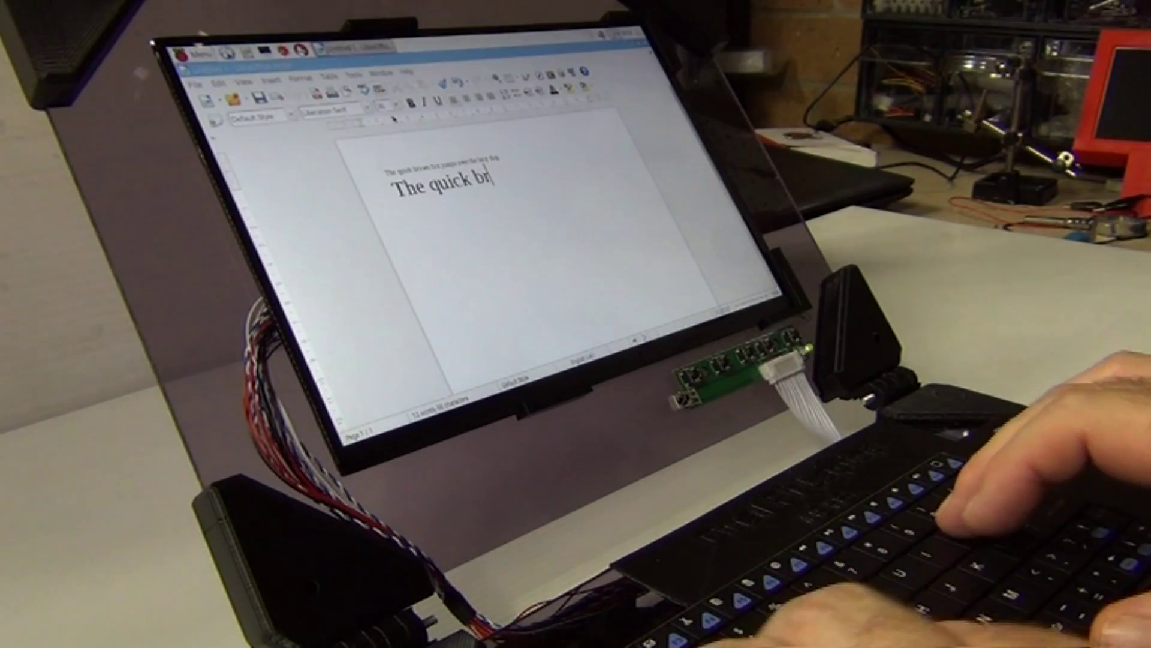
{"action": "type", "text": "own fox ju"}
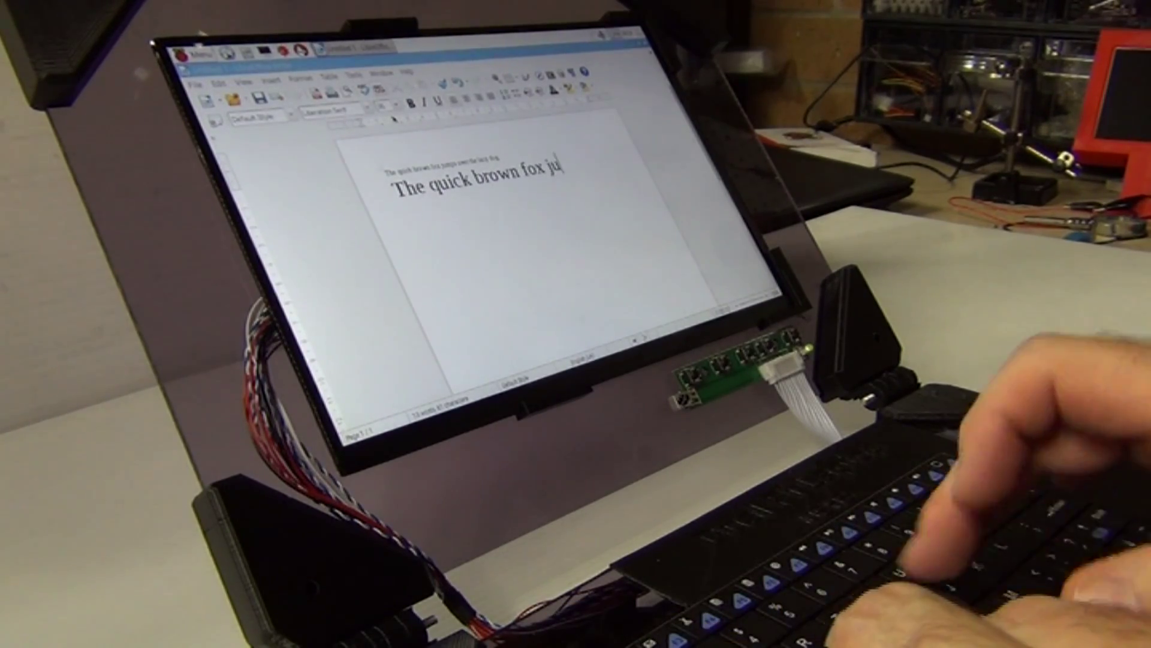
{"action": "type", "text": "mps over"}
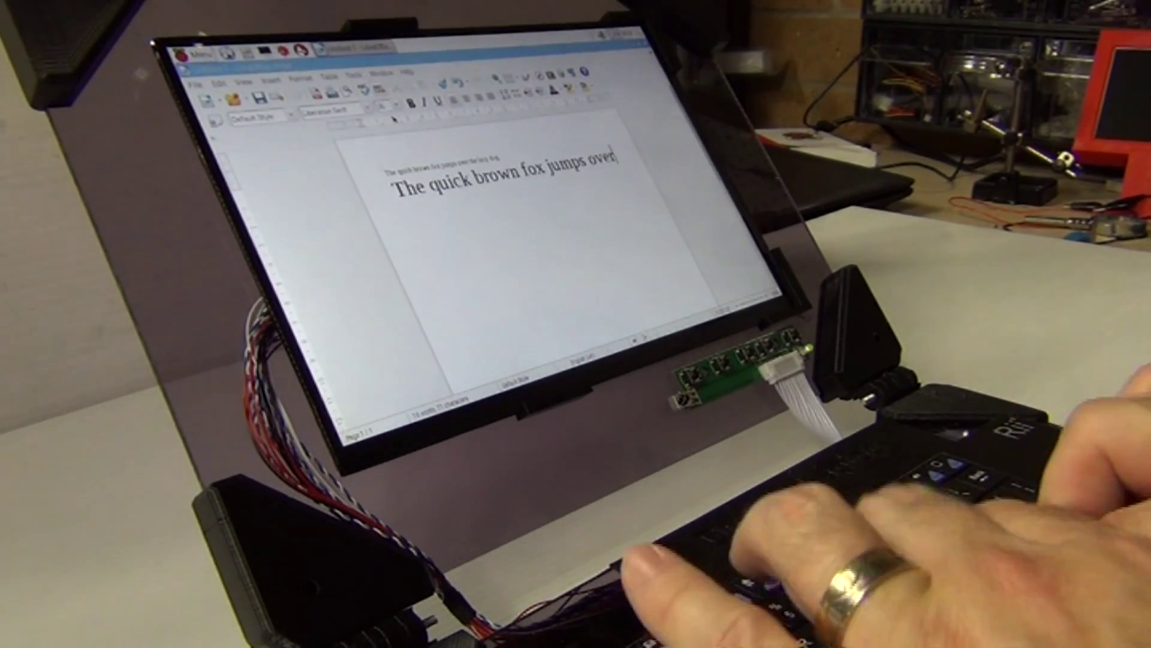
{"action": "type", "text": " the lazy "}
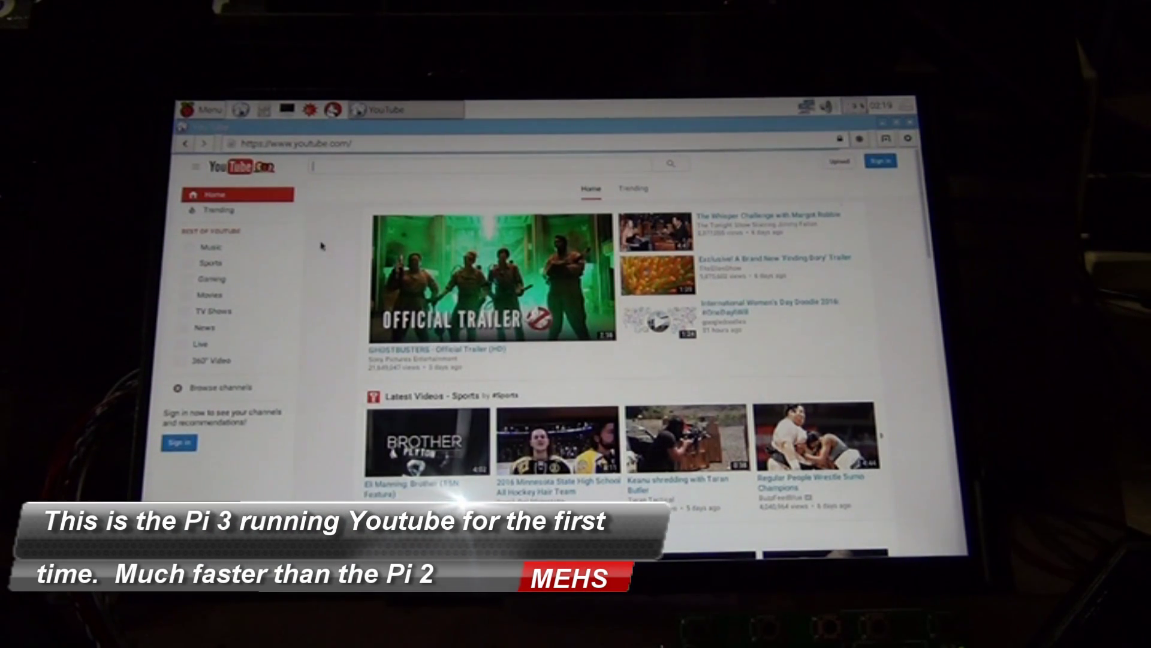
Open the 'GHOSTBUSTERS - Official Trailer (HD)' video from the YouTube home page.
{"action": "left_click", "coordinate": [495, 278]}
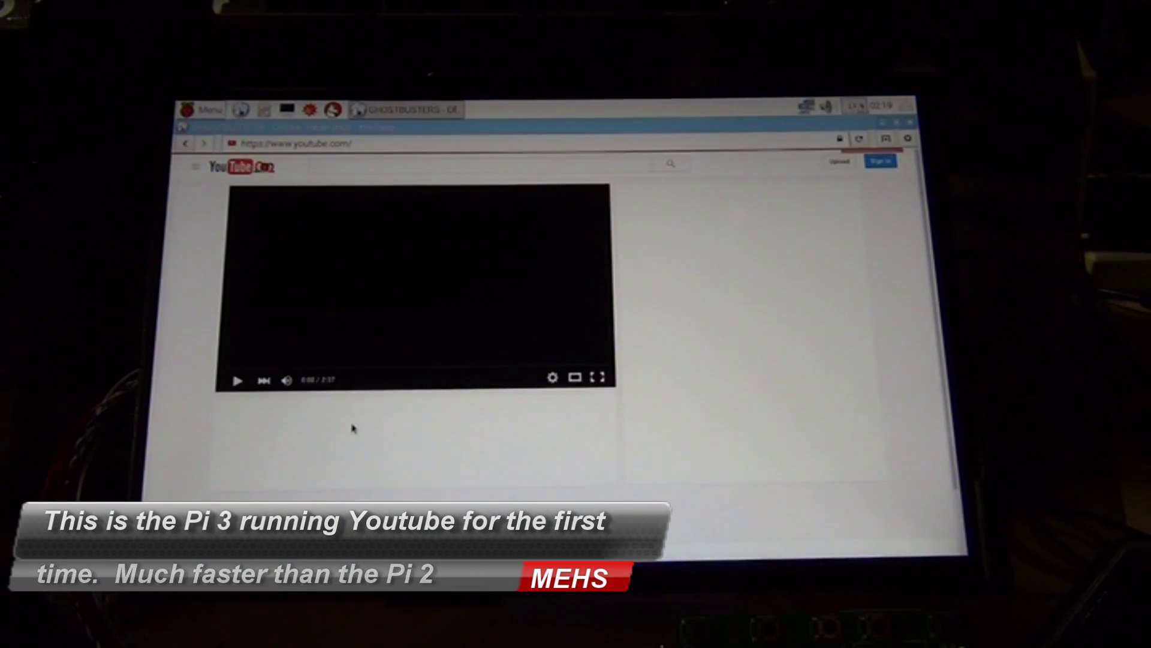